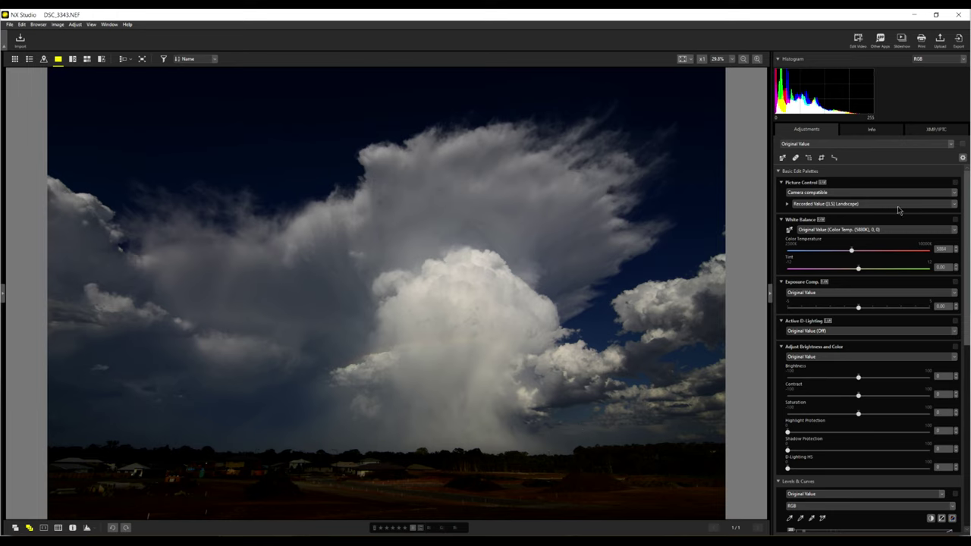
Straighten the photo by tracing a line along the horizon, then nudge the angle slightly negative
left_click(835, 158)
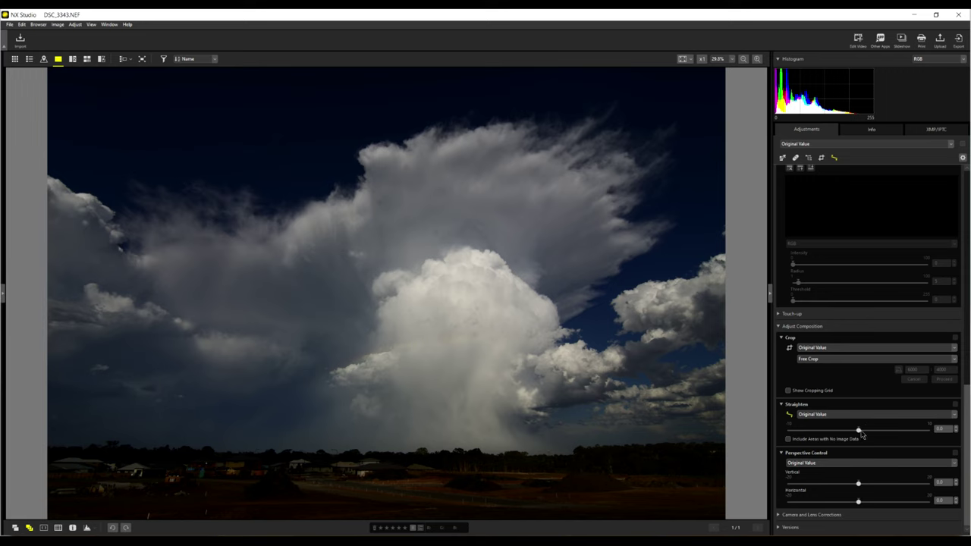
left_click_drag(861, 435, 853, 430)
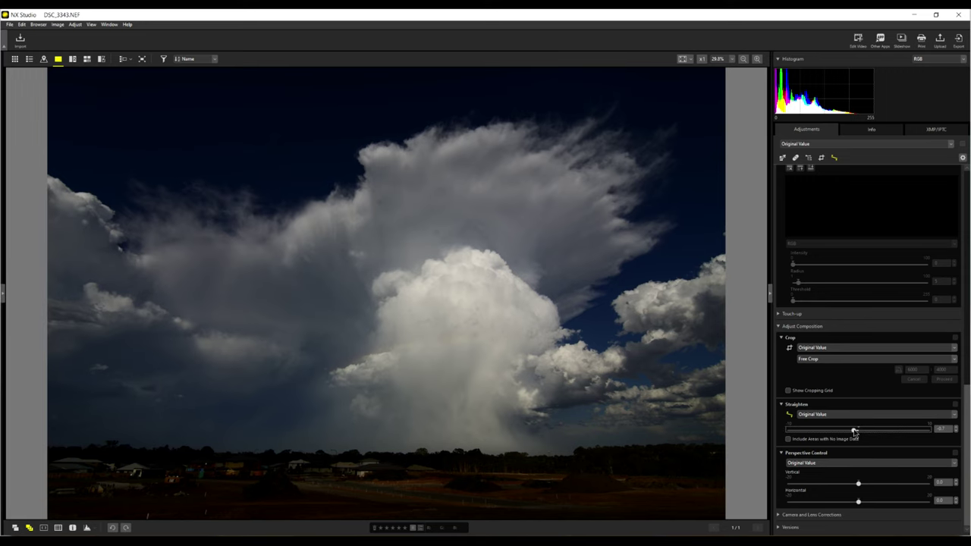
left_click(790, 414)
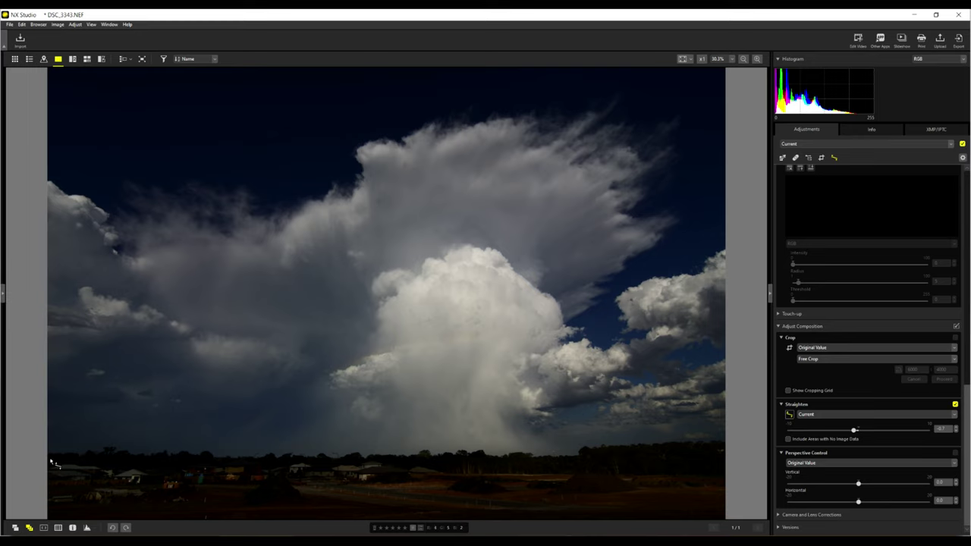
mouse_move(52, 459)
left_mouse_down()
mouse_move(573, 479)
mouse_move(724, 459)
mouse_move(715, 464)
left_mouse_up()
left_click(956, 432)
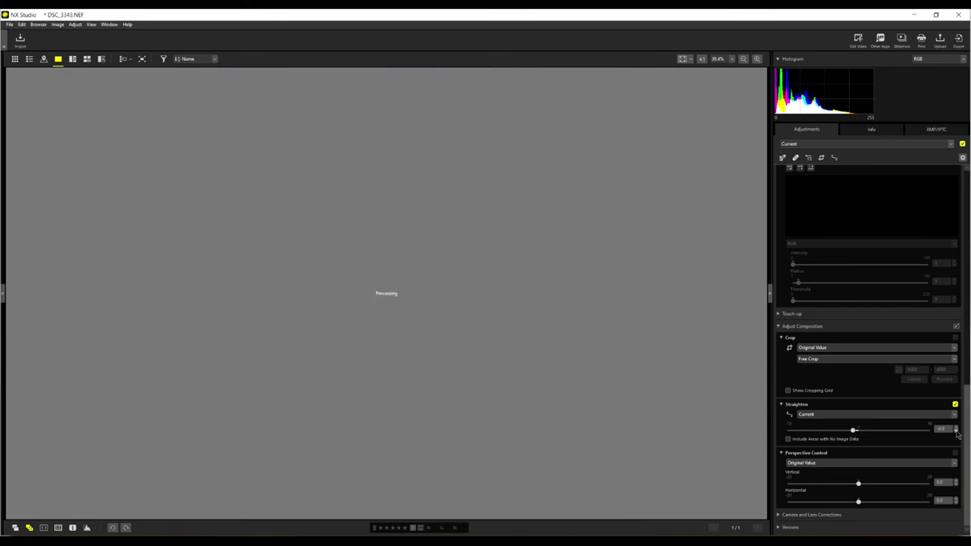
left_click(956, 432)
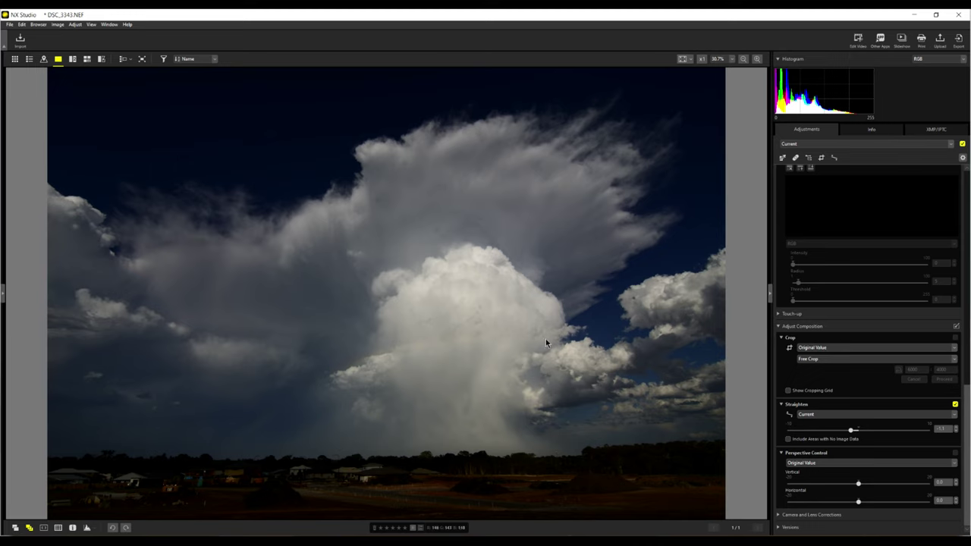
Apply the [VI] Vivid Picture Control and raise exposure compensation to about +0.3
scroll(869, 303, "up", 5)
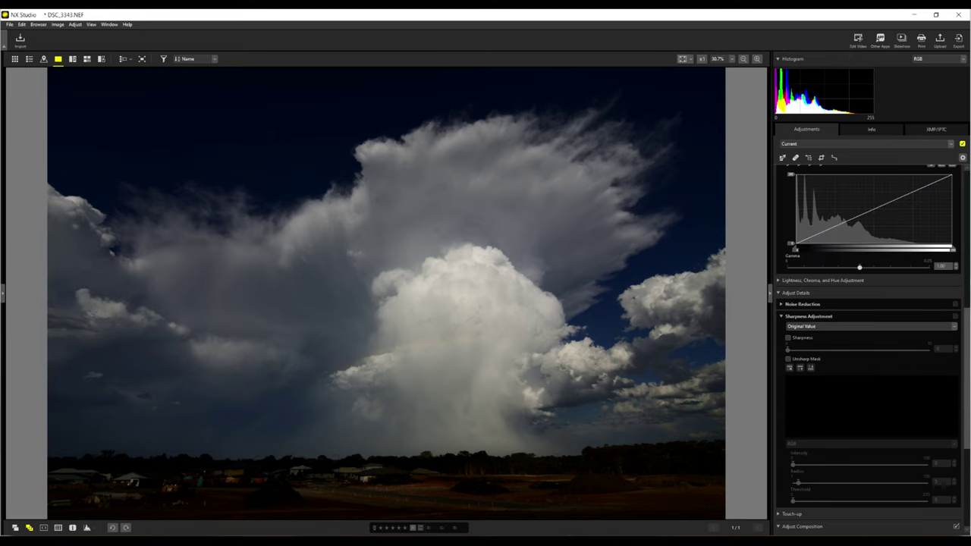
scroll(901, 200, "up", 8)
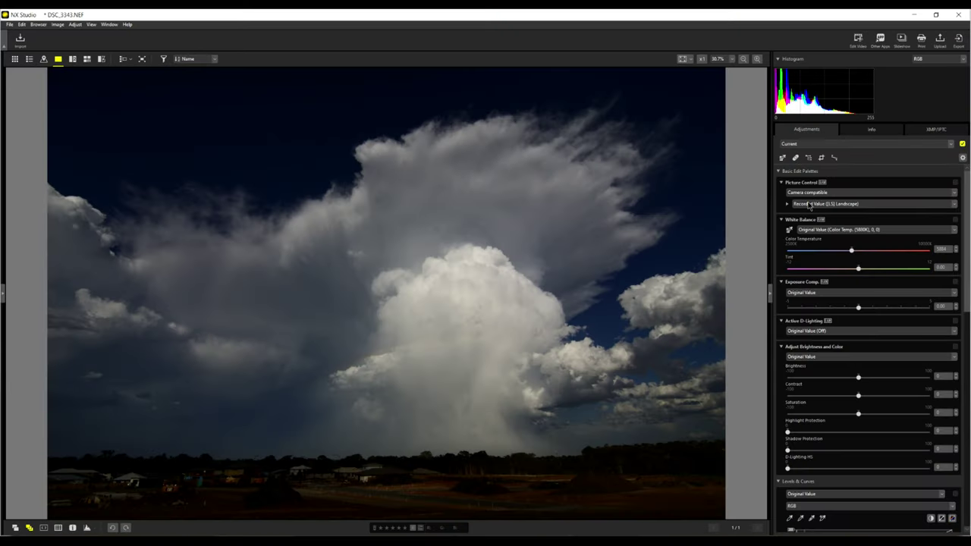
left_click(810, 205)
left_click(808, 244)
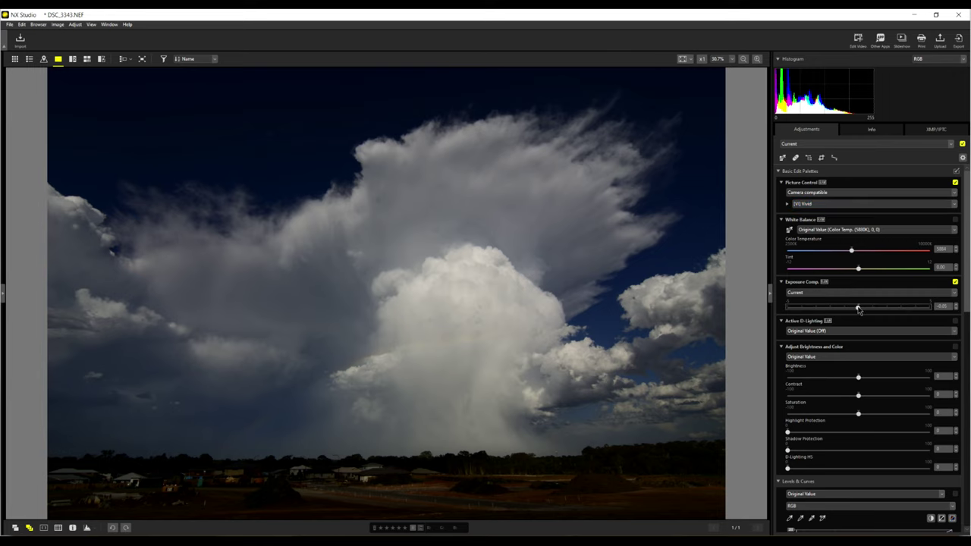
left_click_drag(858, 309, 862, 310)
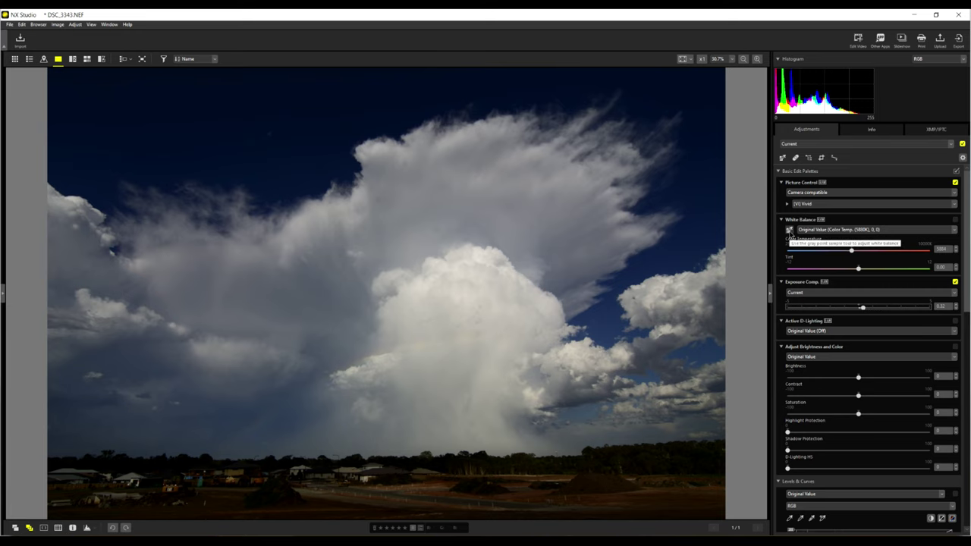
Set white balance from a grey cloud point, warm Fine Adjustment to 14, and lower exposure slightly
left_click(790, 229)
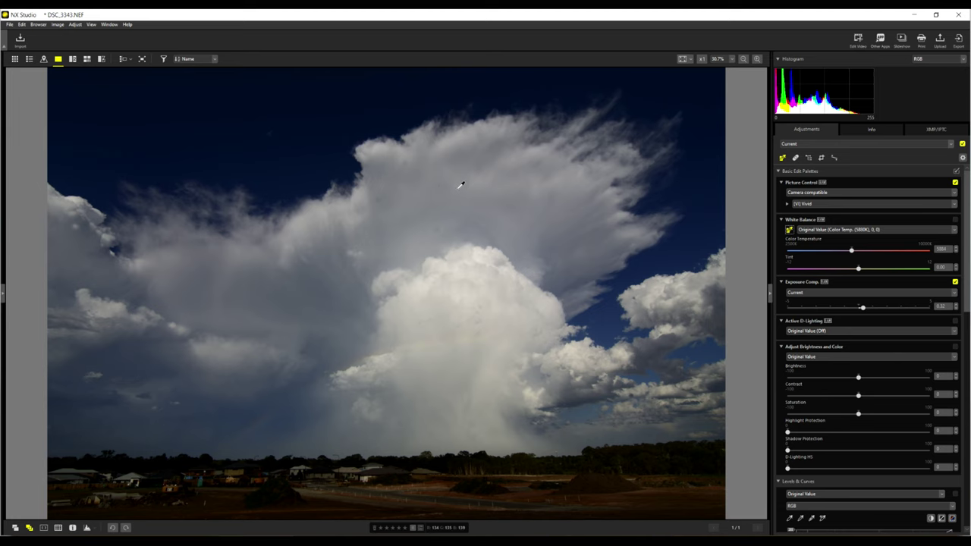
left_click(459, 186)
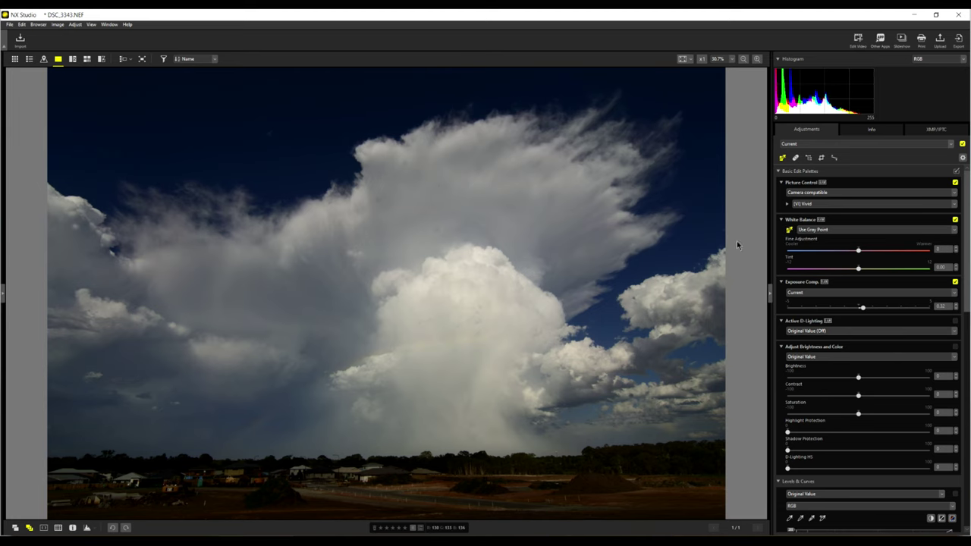
left_click(860, 255)
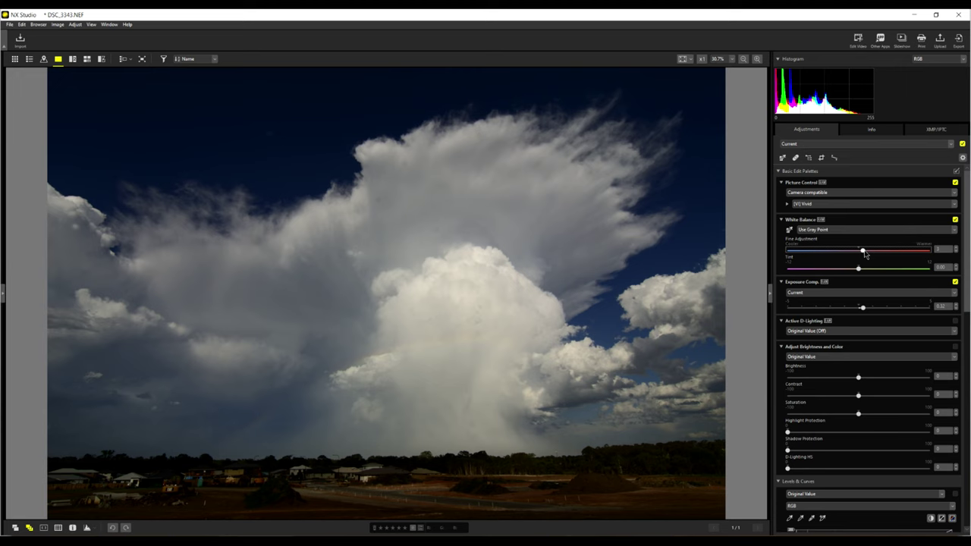
left_click_drag(864, 255, 875, 254)
left_click(862, 308)
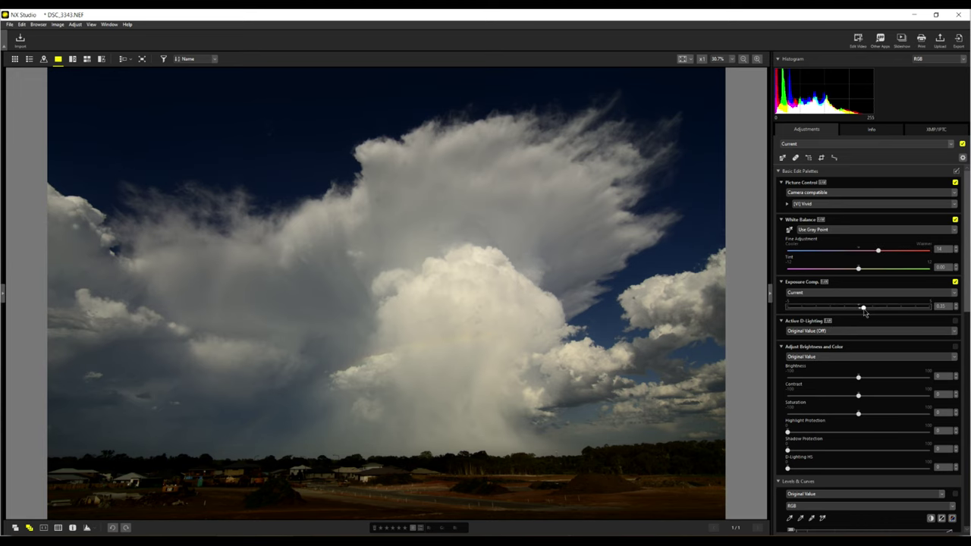
Set Active D-Lighting to Extra High 1 and bring exposure compensation back near zero
left_click(843, 323)
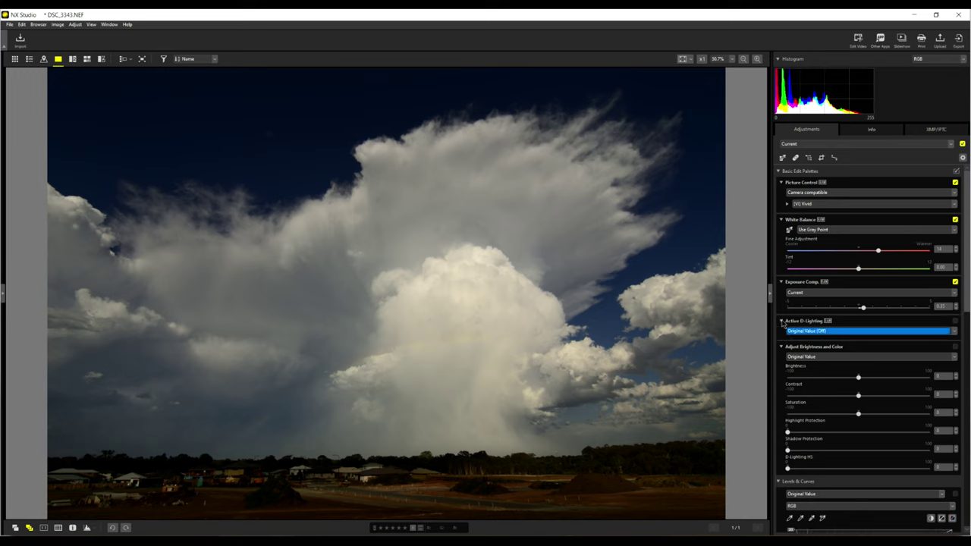
left_click(801, 334)
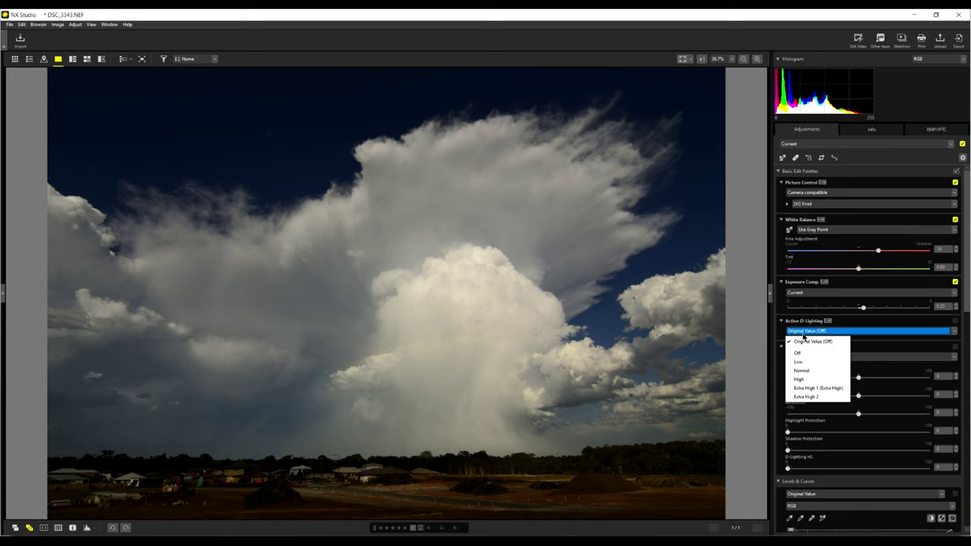
left_click(816, 388)
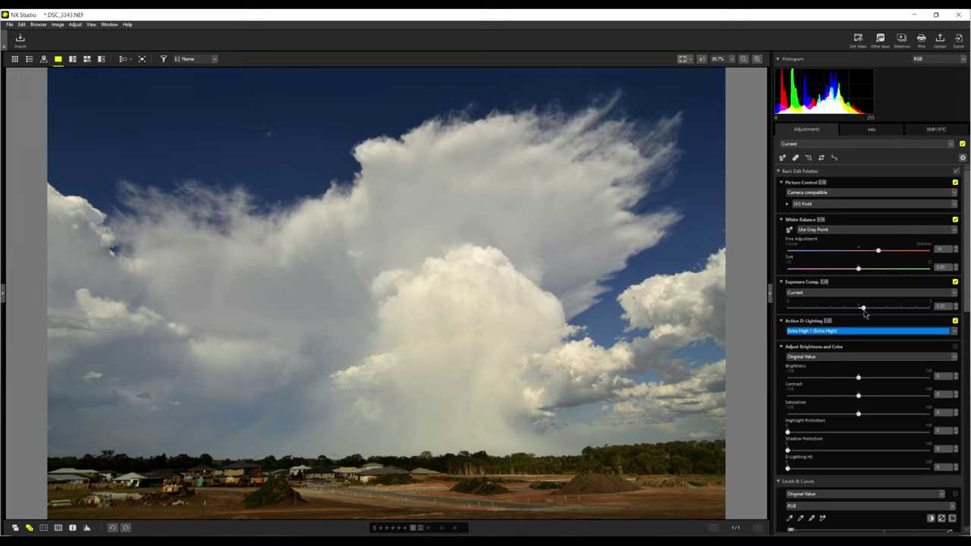
left_click_drag(863, 310, 859, 310)
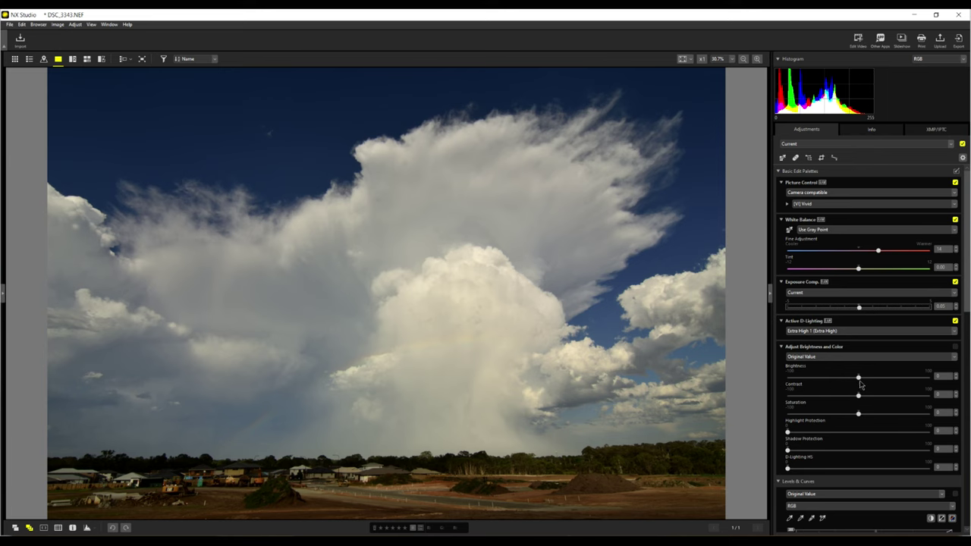
Raise Contrast to about 30, increase Highlight and Shadow Protection, and add a little D-Lighting HS
left_click_drag(858, 397, 878, 393)
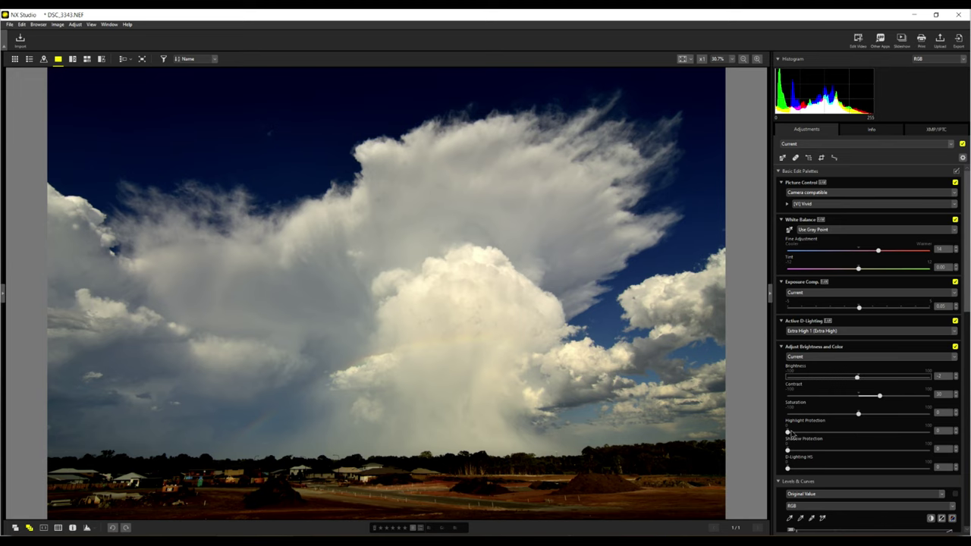
left_click_drag(787, 432, 910, 431)
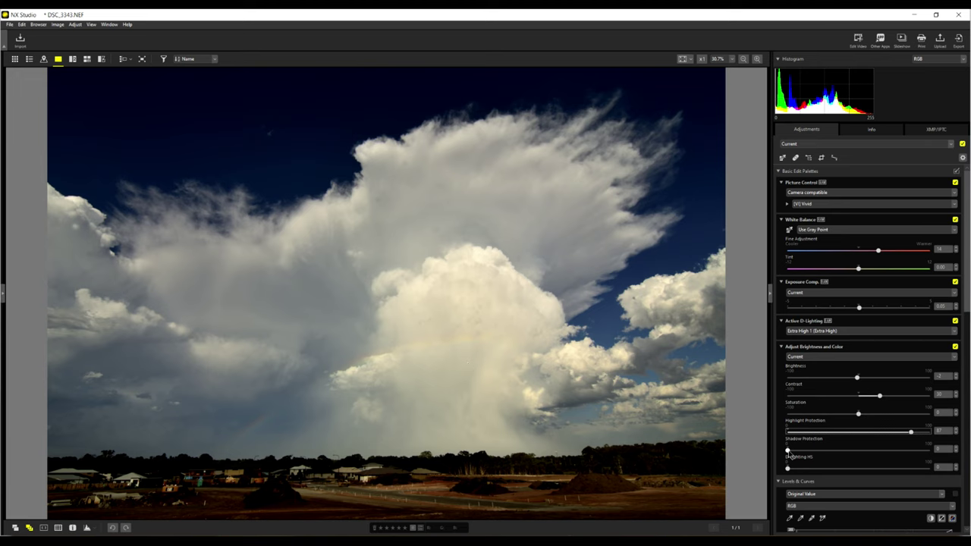
left_click_drag(787, 451, 818, 452)
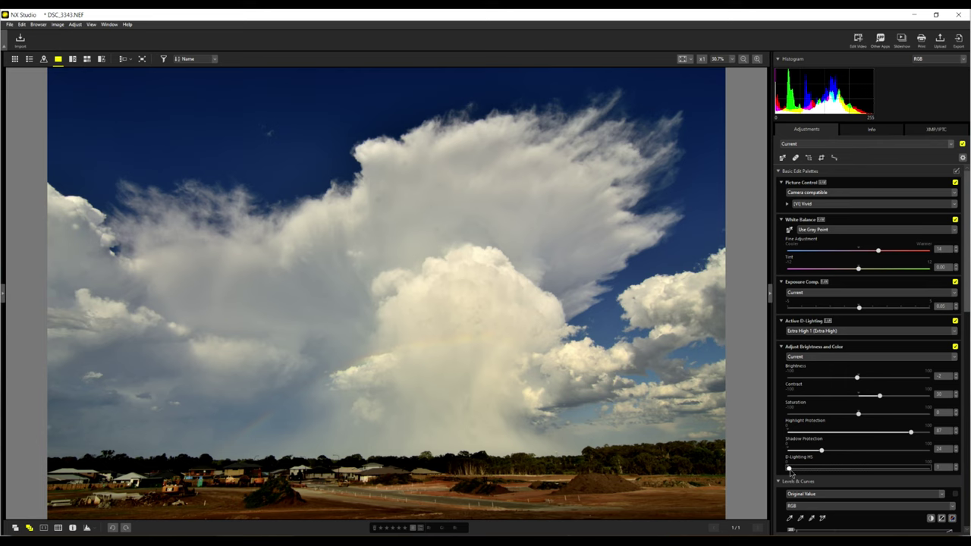
left_click_drag(788, 469, 791, 471)
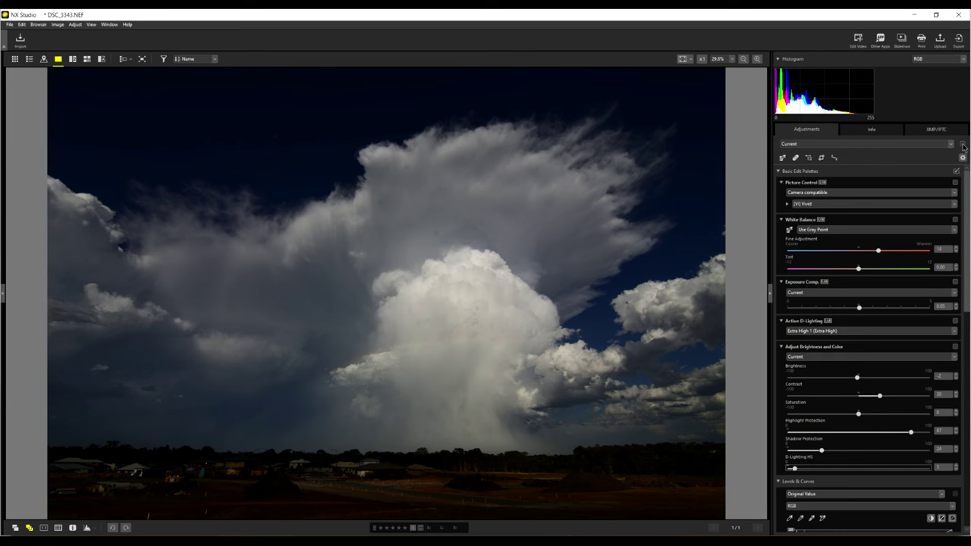
Turn all adjustments back on with the master checkbox to show the edited photo
left_click(961, 144)
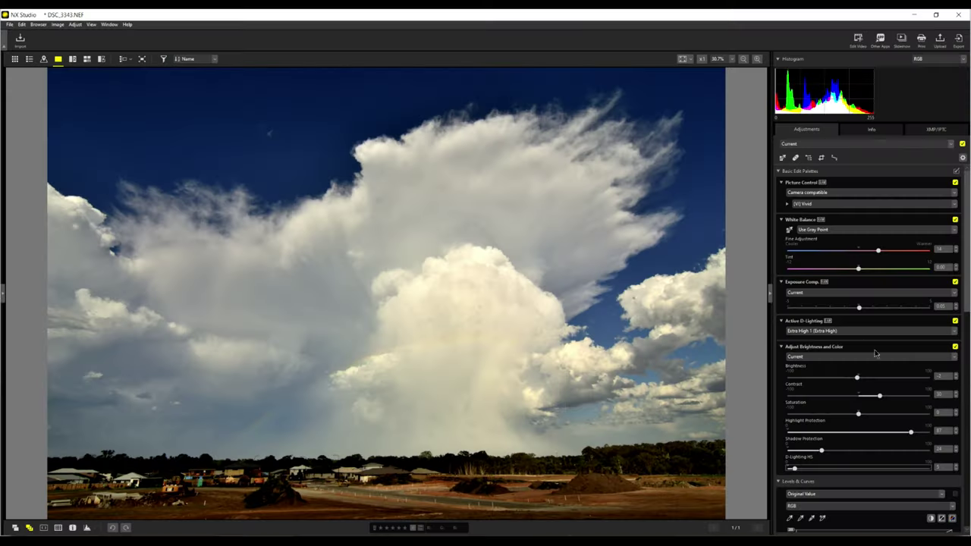
Add several points to the RGB tone curve and drag them to reshape shadows and midtones
left_click(781, 283)
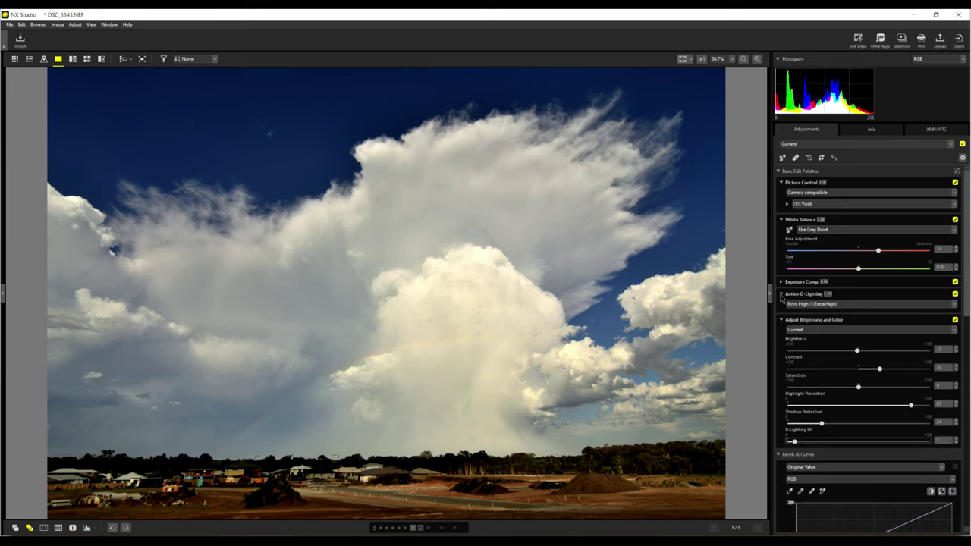
left_click(781, 294)
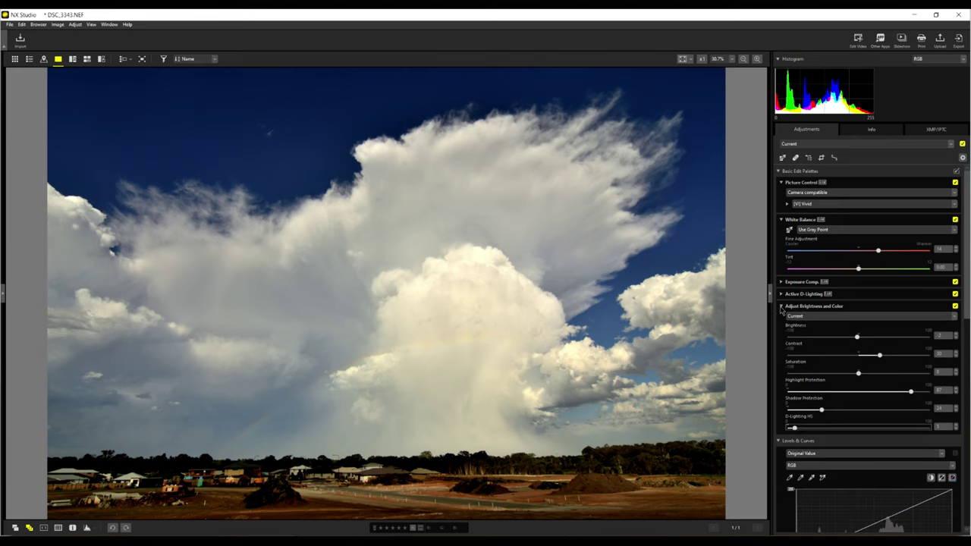
left_click(781, 306)
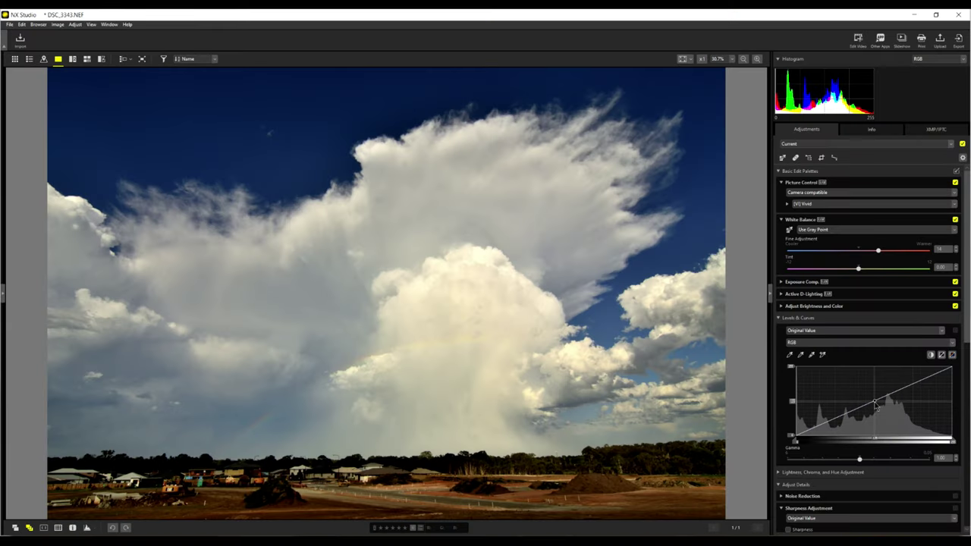
left_click(869, 402)
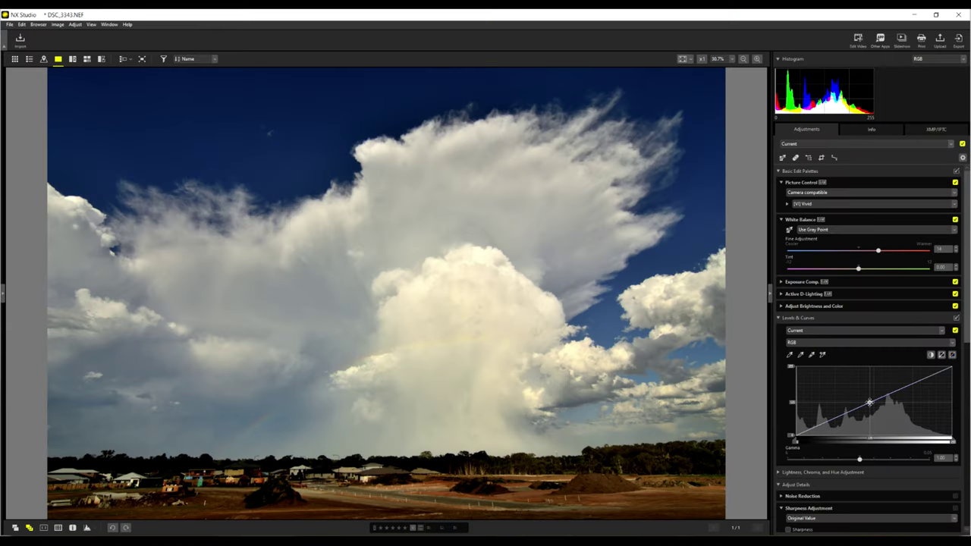
left_click_drag(870, 402, 871, 405)
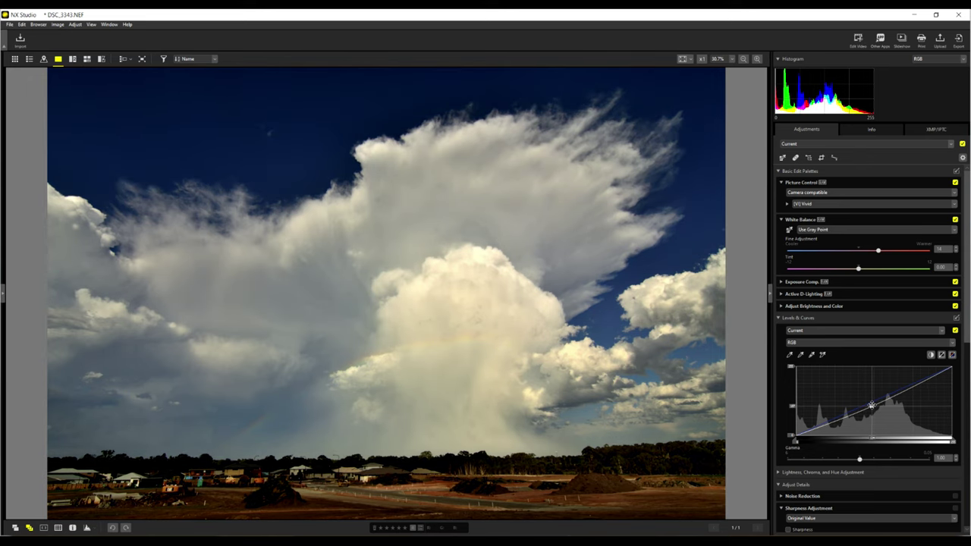
left_click_drag(871, 404, 871, 407)
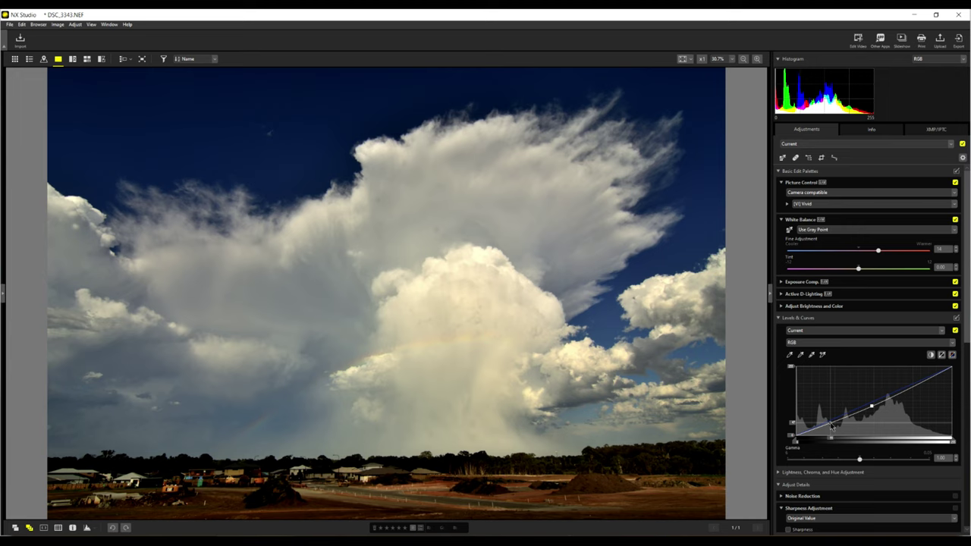
left_click_drag(830, 422, 829, 419)
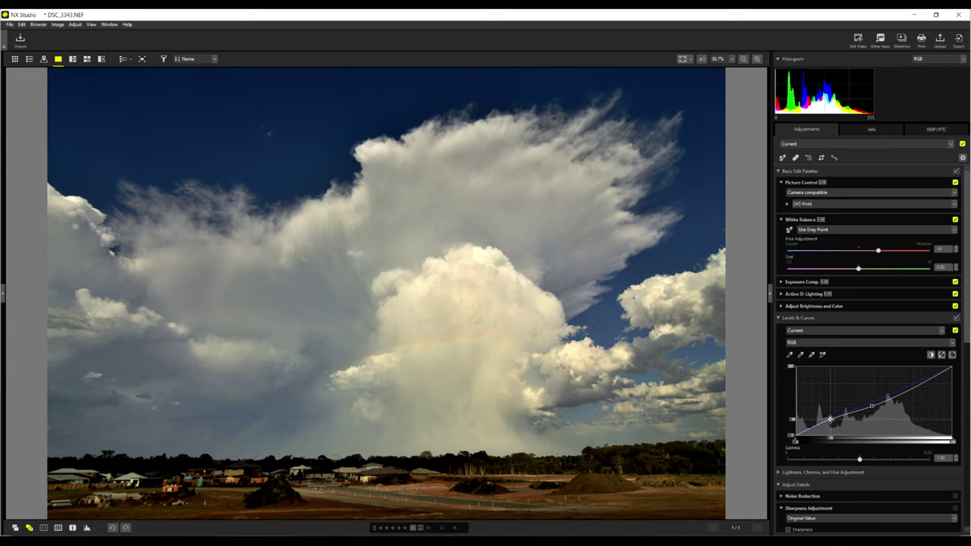
left_click_drag(830, 418, 829, 416)
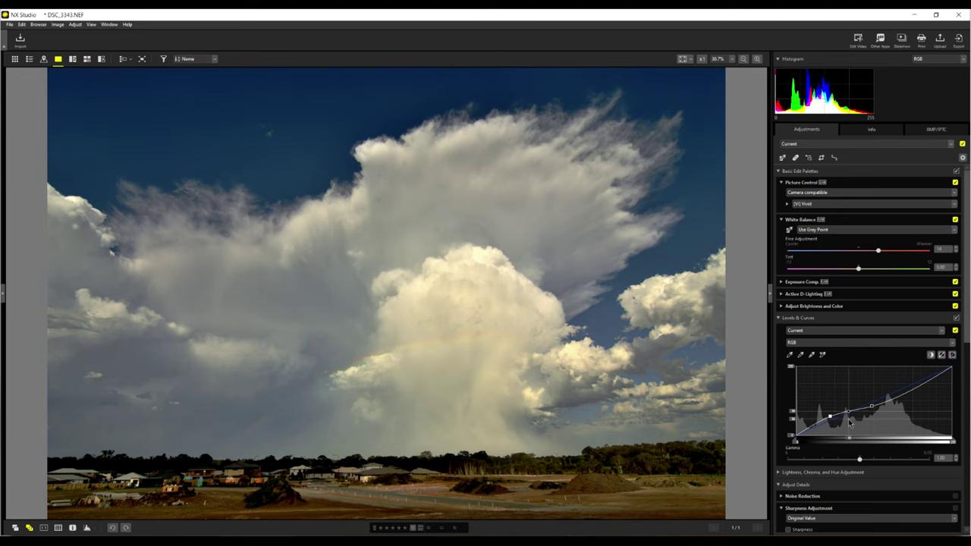
left_click_drag(847, 414, 900, 395)
In Lightness, Chroma, and Hue Adjustment, pull a chroma point in the blue range down slightly
left_click(778, 319)
left_click(778, 330)
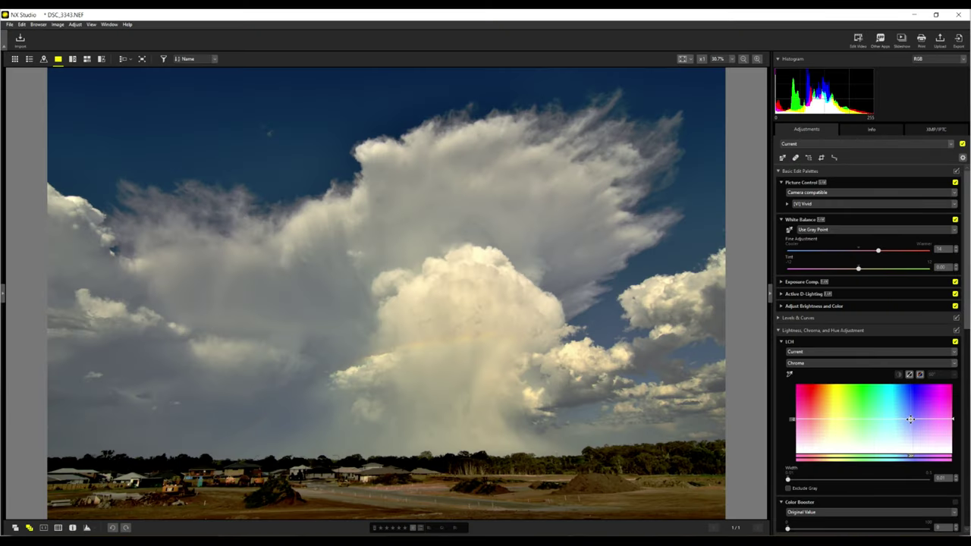
left_click_drag(910, 418, 912, 402)
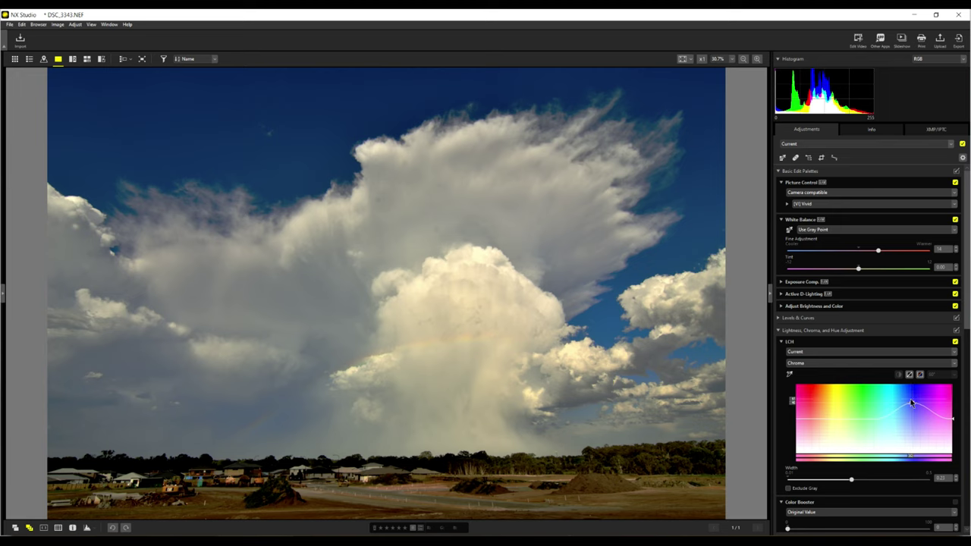
left_click_drag(912, 402, 910, 422)
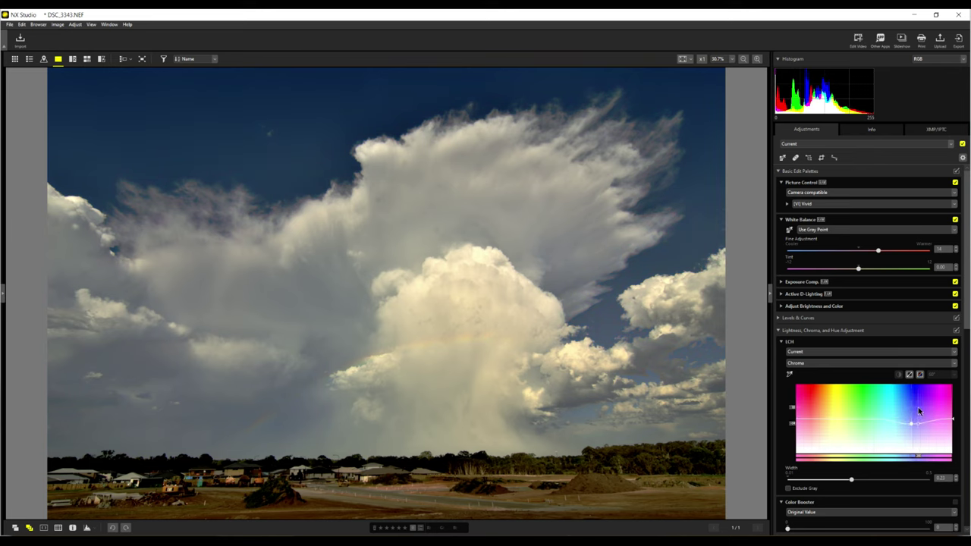
Raise Saturation to about 20 in Adjust Brightness and Color, then collapse that palette
left_click(779, 330)
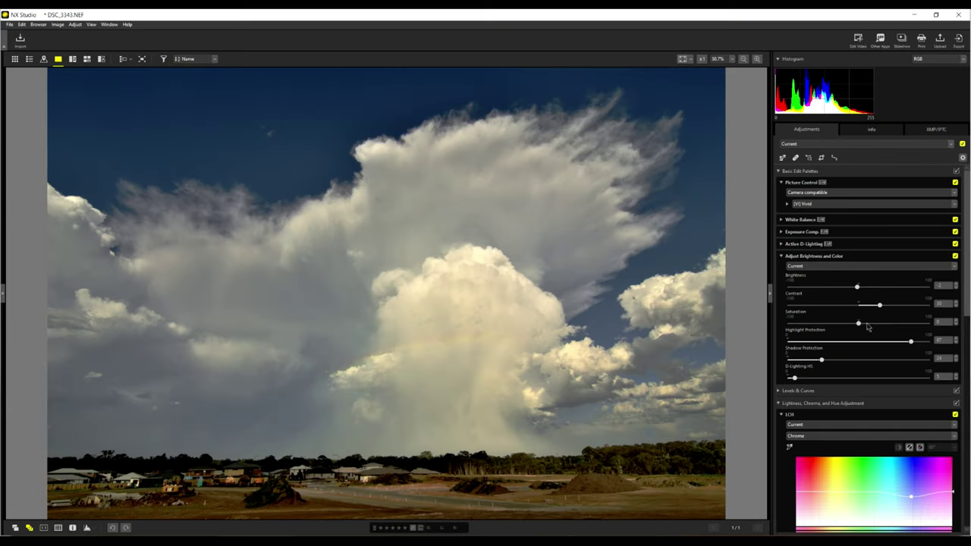
left_click_drag(861, 324, 875, 326)
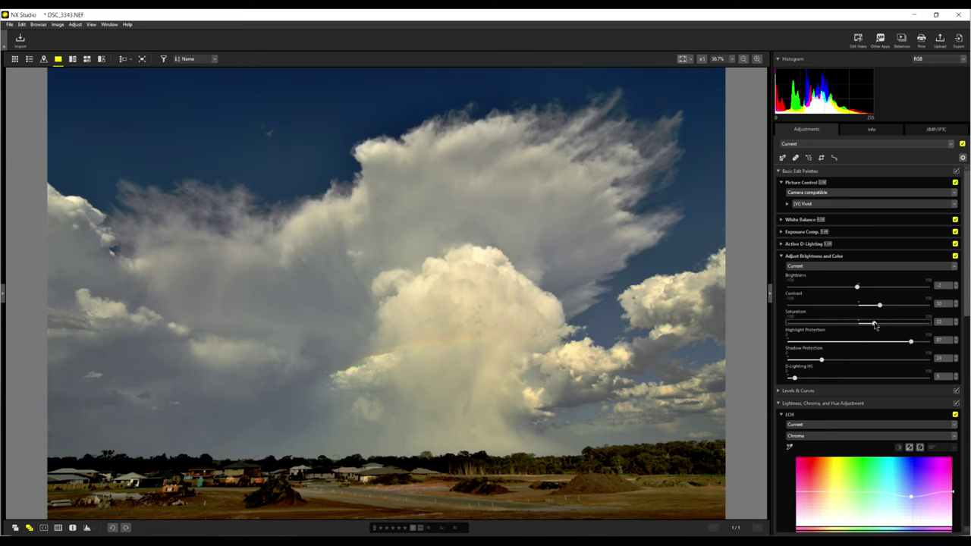
left_click(782, 256)
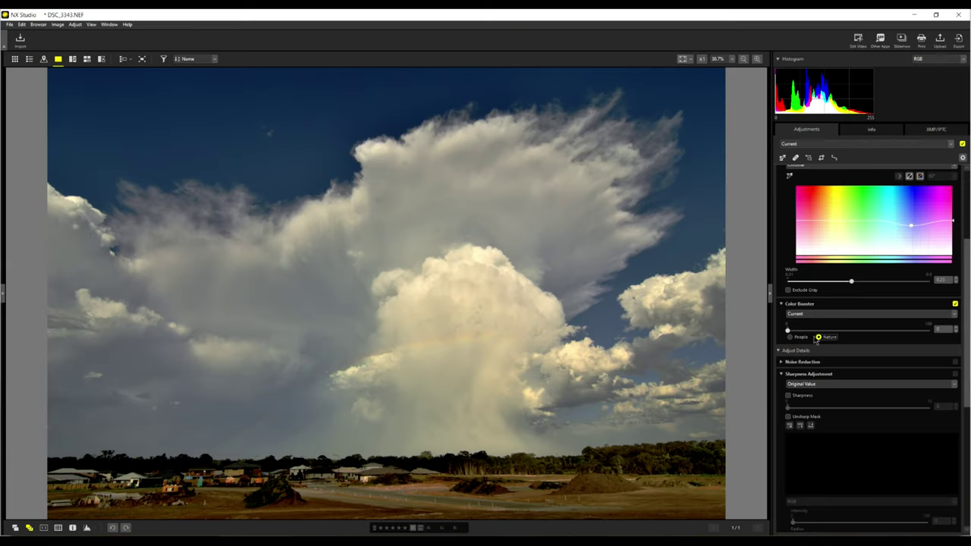
Set Color Booster to 11 in Nature mode, then toggle all adjustments off and on to compare
left_click_drag(788, 331, 802, 332)
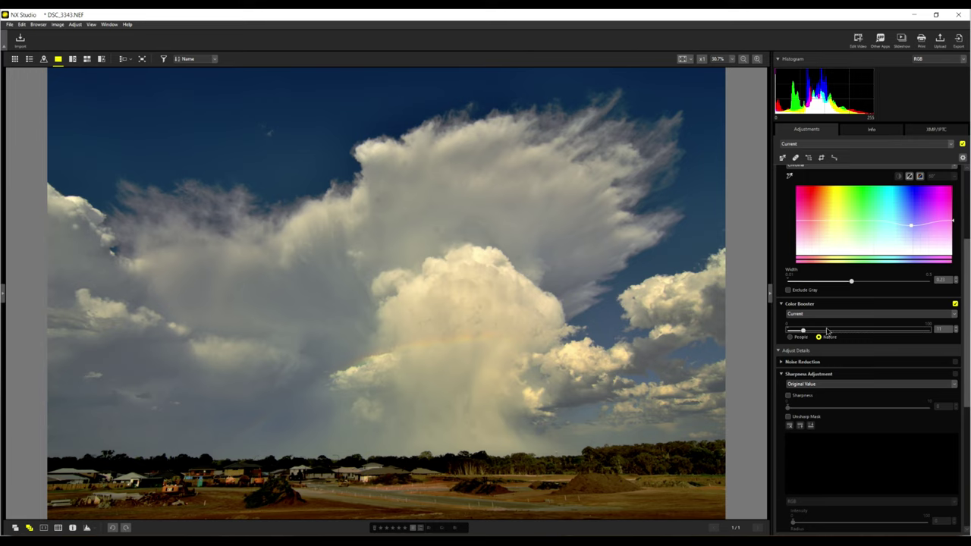
left_click(961, 144)
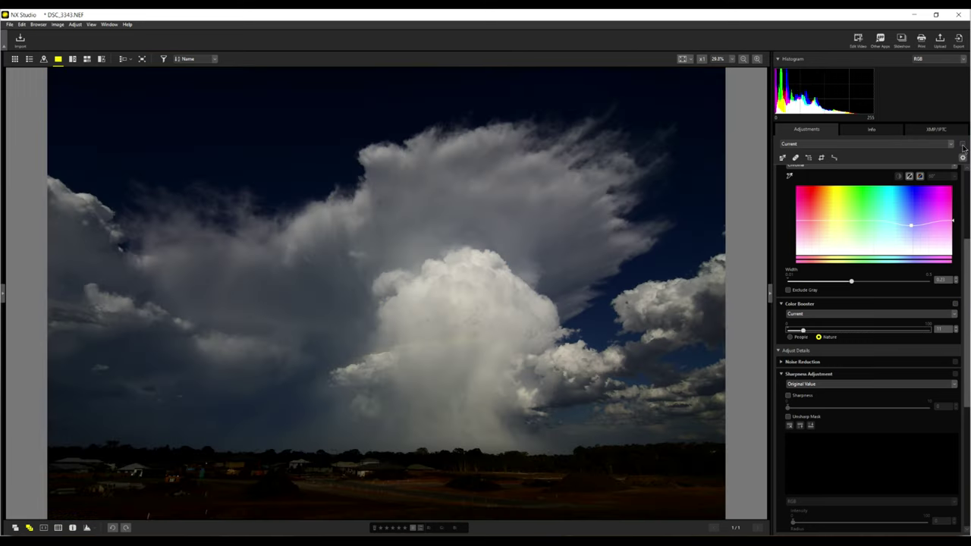
left_click(962, 144)
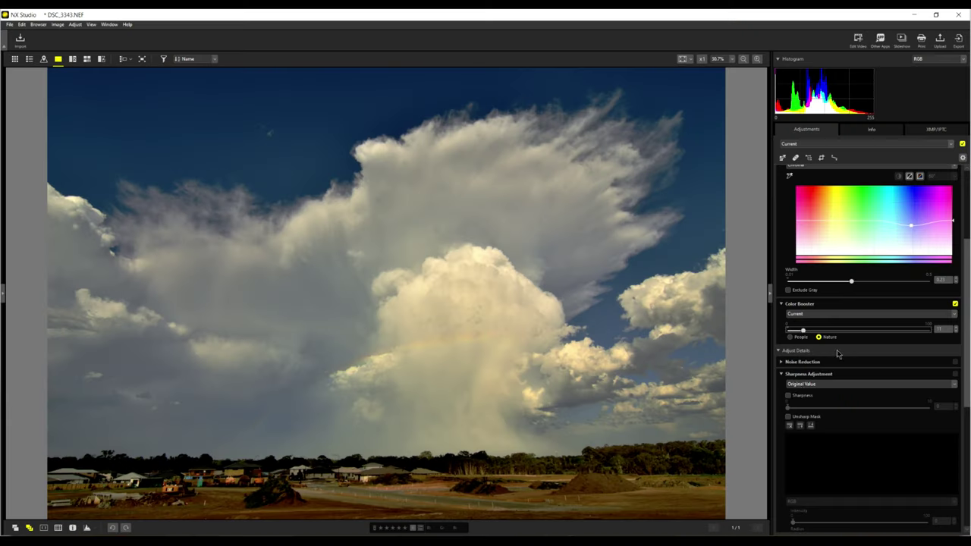
Turn on noise reduction at intensity 4 and enable Edge Noise Reduction
left_click(782, 363)
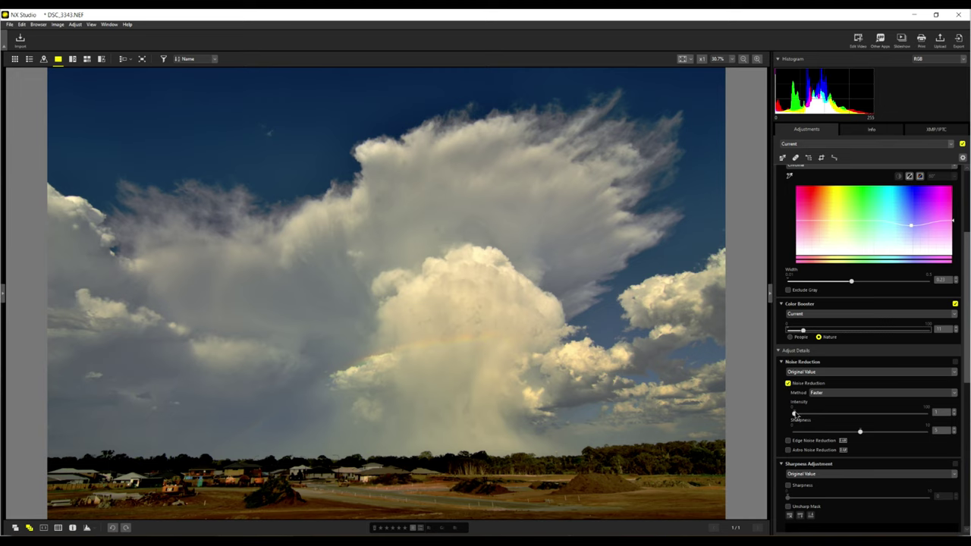
left_click_drag(794, 414, 798, 414)
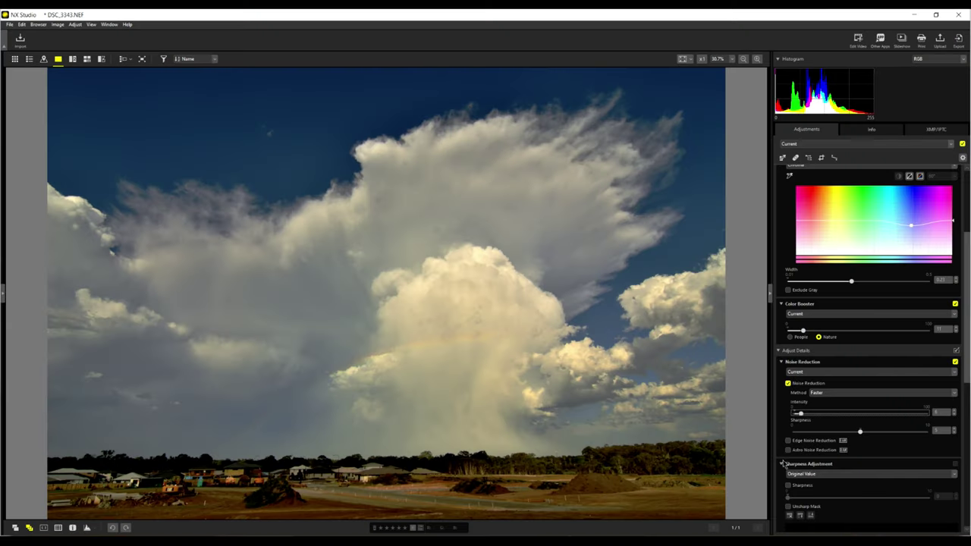
scroll(943, 396, "down", 2)
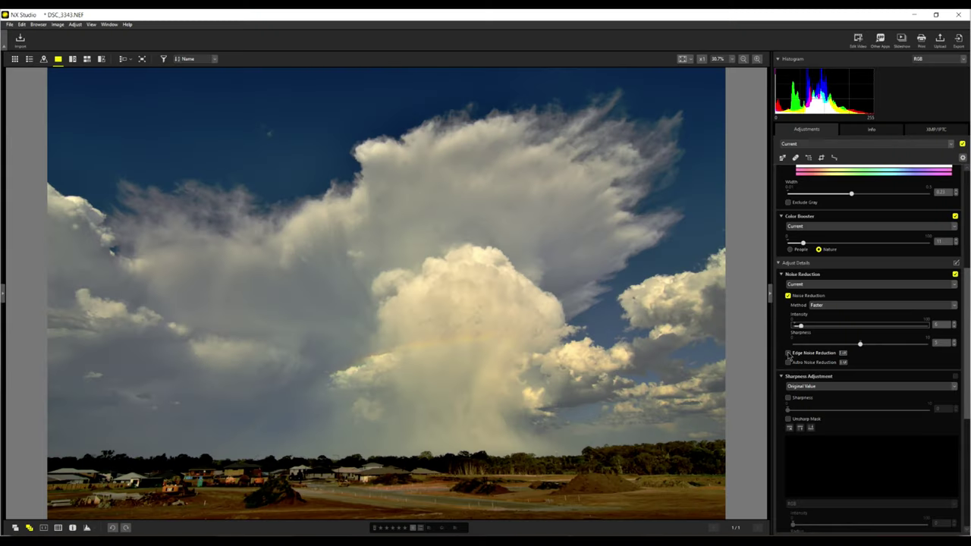
left_click(788, 353)
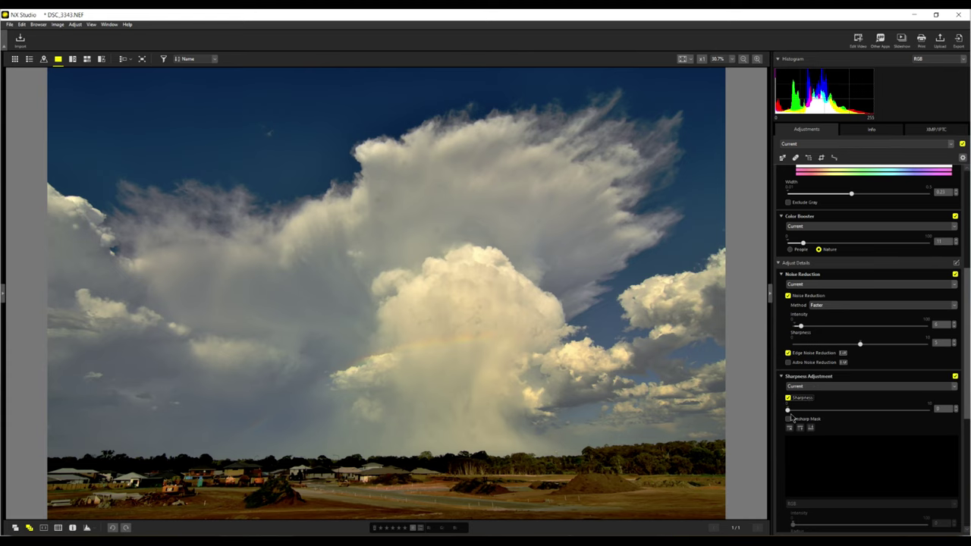
Raise the Sharpness amount to about 2 and inspect the cloud-top detail at 100%
left_click(789, 410)
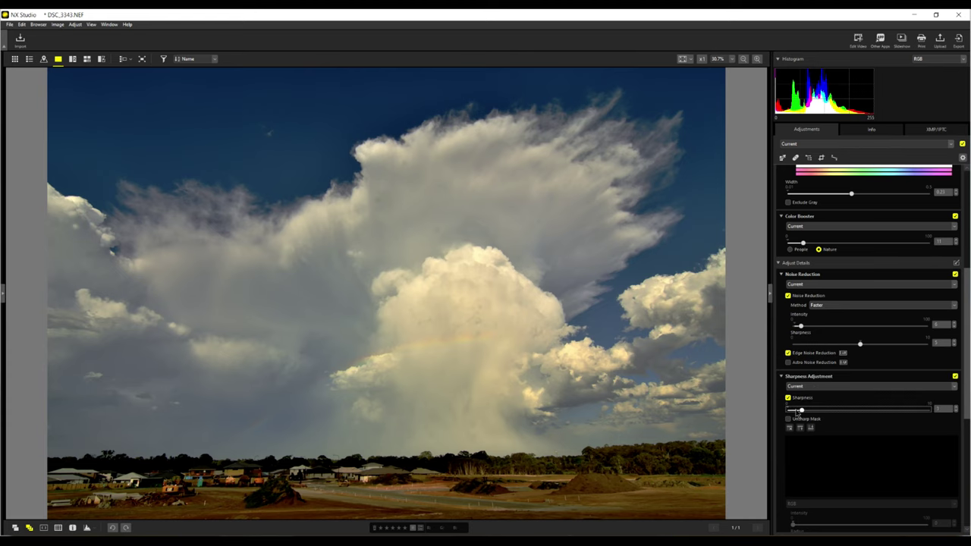
left_click_drag(797, 410, 803, 410)
left_click(521, 266)
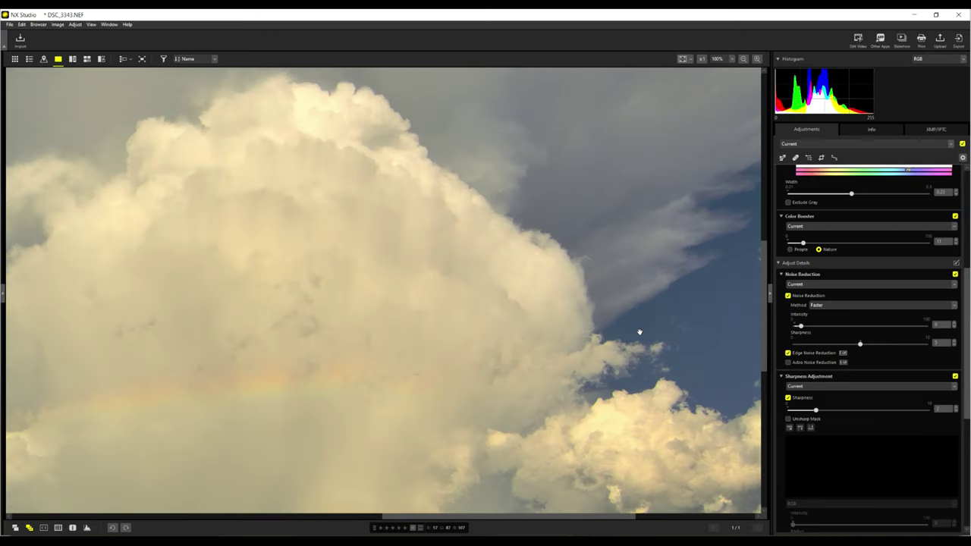
Return to the fitted view, then toggle all adjustments off and on to compare with the original
left_click(638, 332)
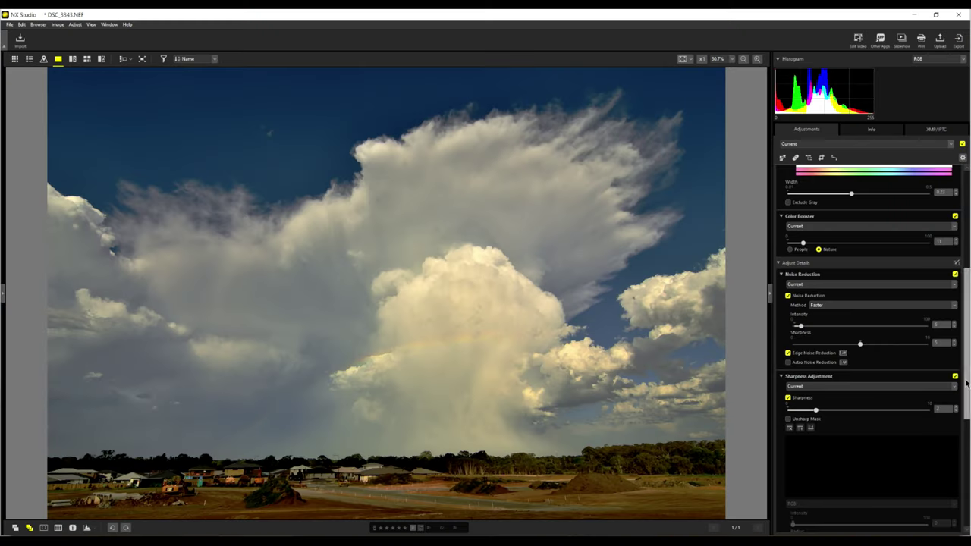
scroll(966, 502, "down", 5)
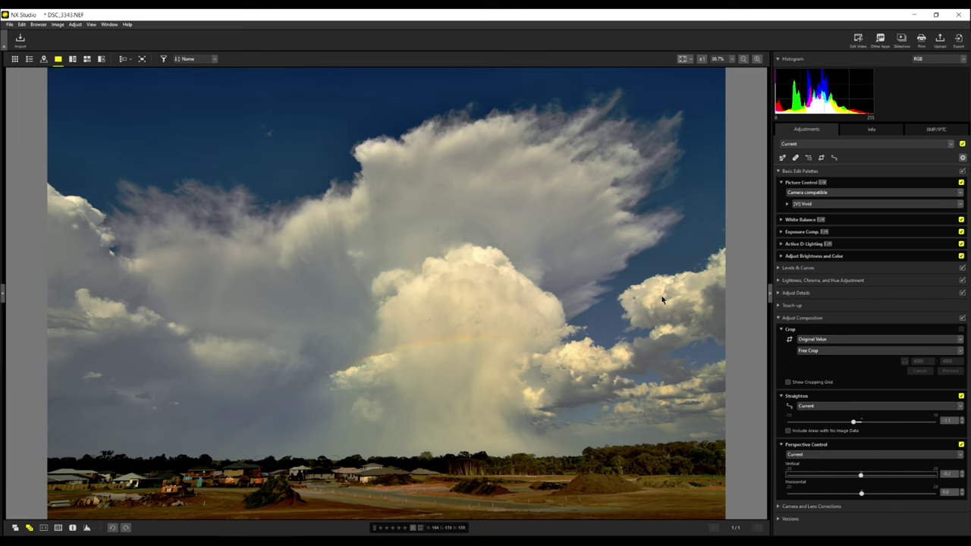
left_click(962, 144)
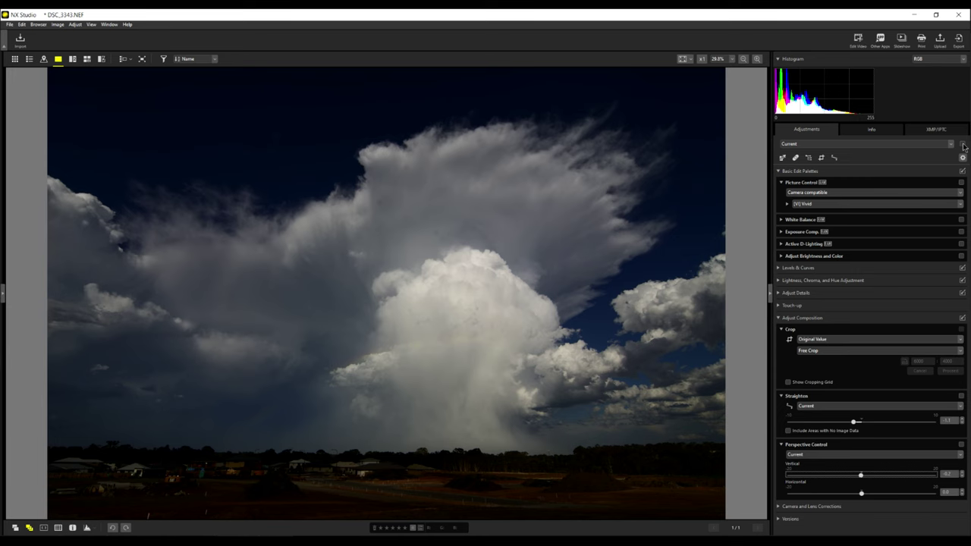
left_click(963, 144)
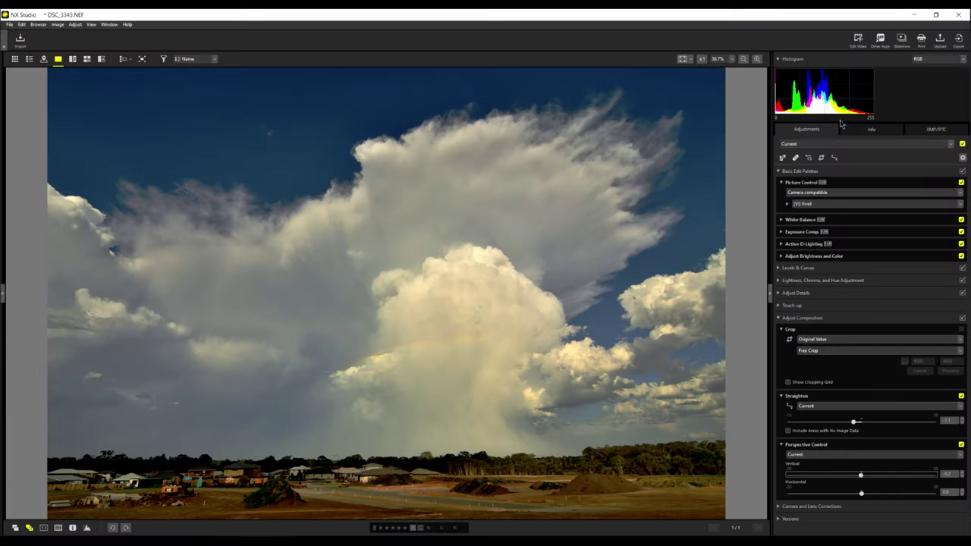
Export DSC_3343 as a quality-100 JPEG into New folder (2) on Video_Drive_01 (H:)
left_click(959, 41)
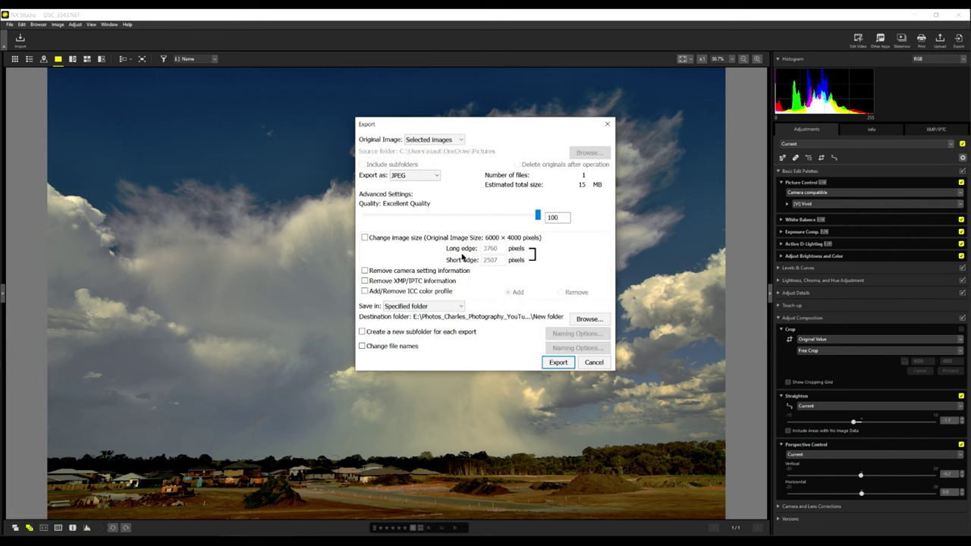
left_click(587, 318)
scroll(432, 335, "down", 1)
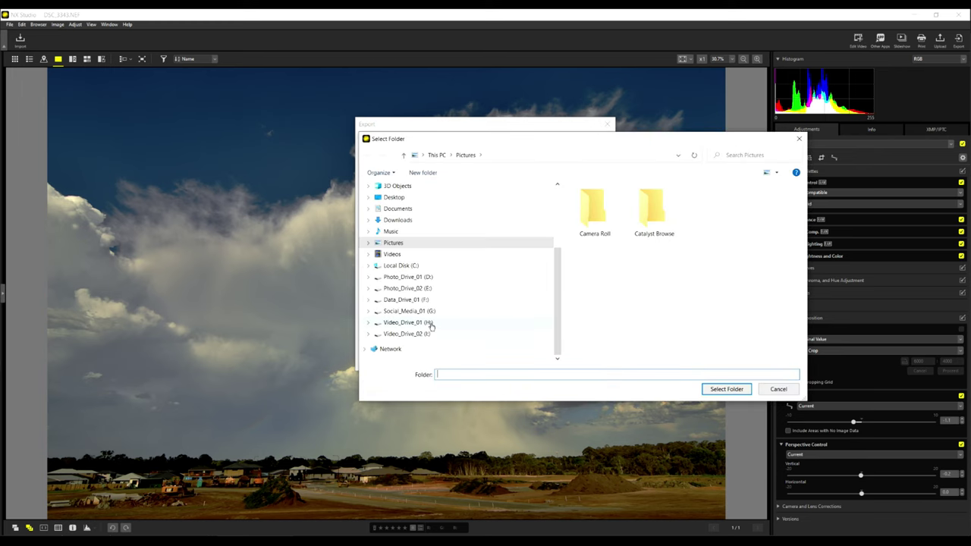
left_click(429, 324)
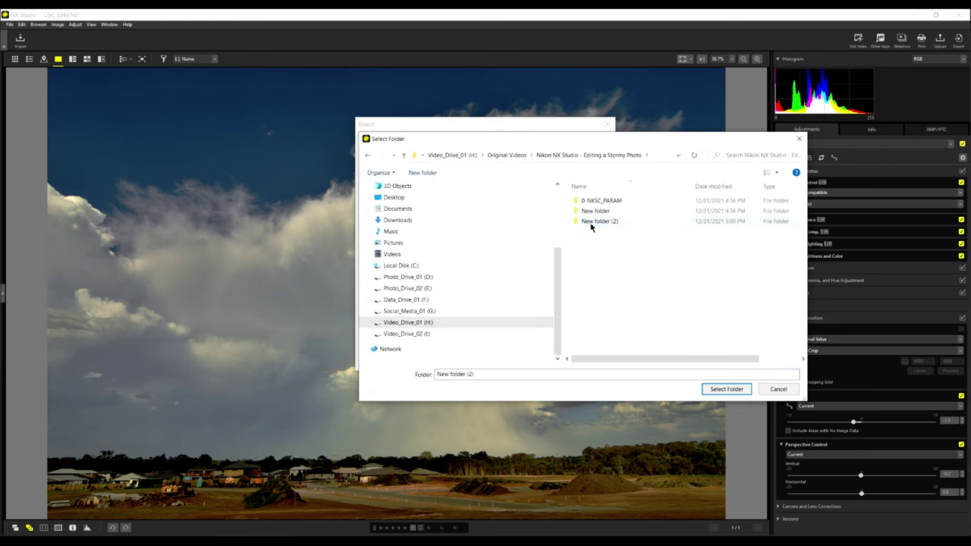
double_click(596, 221)
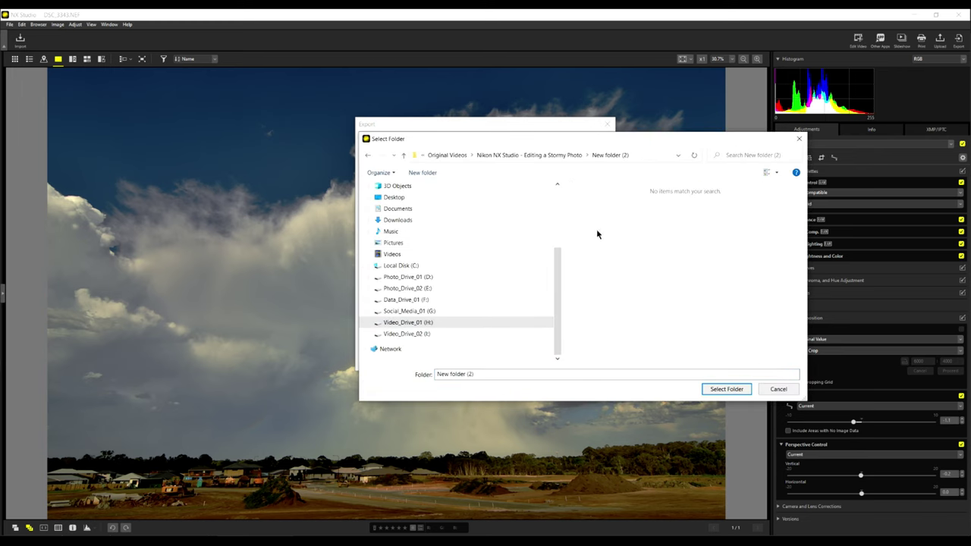
left_click(720, 388)
left_click(563, 364)
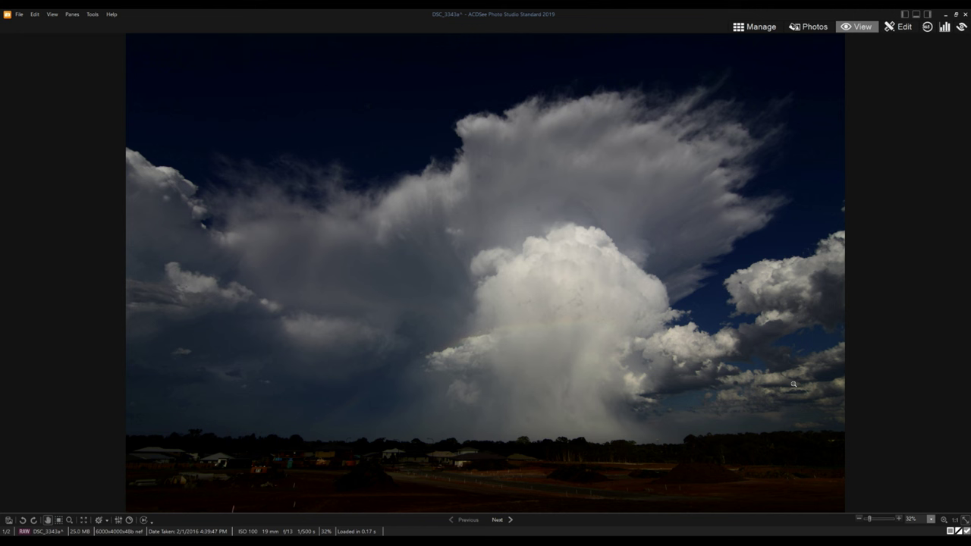
Scroll from the RAW original to the exported JPEG DSC_3343b in ACDSee View mode
scroll(810, 367, "down", 1)
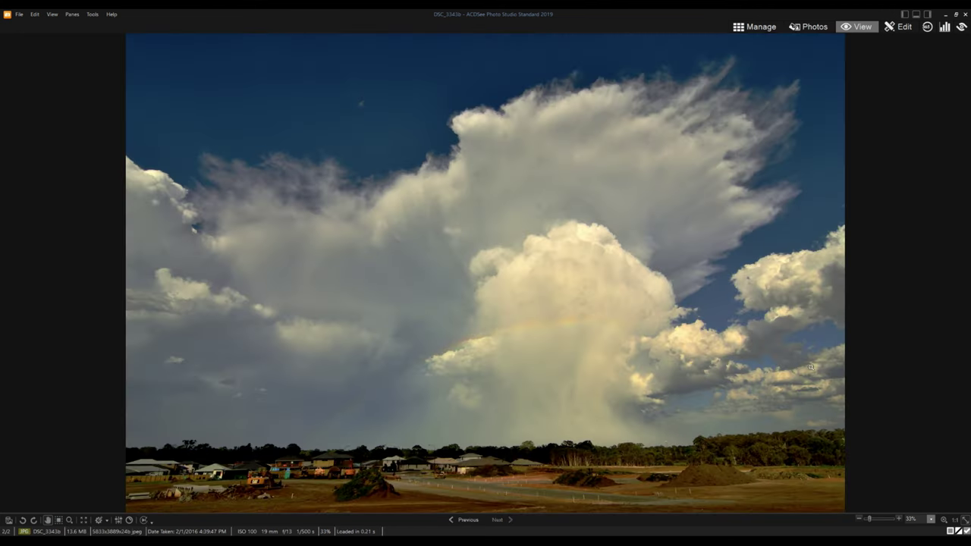